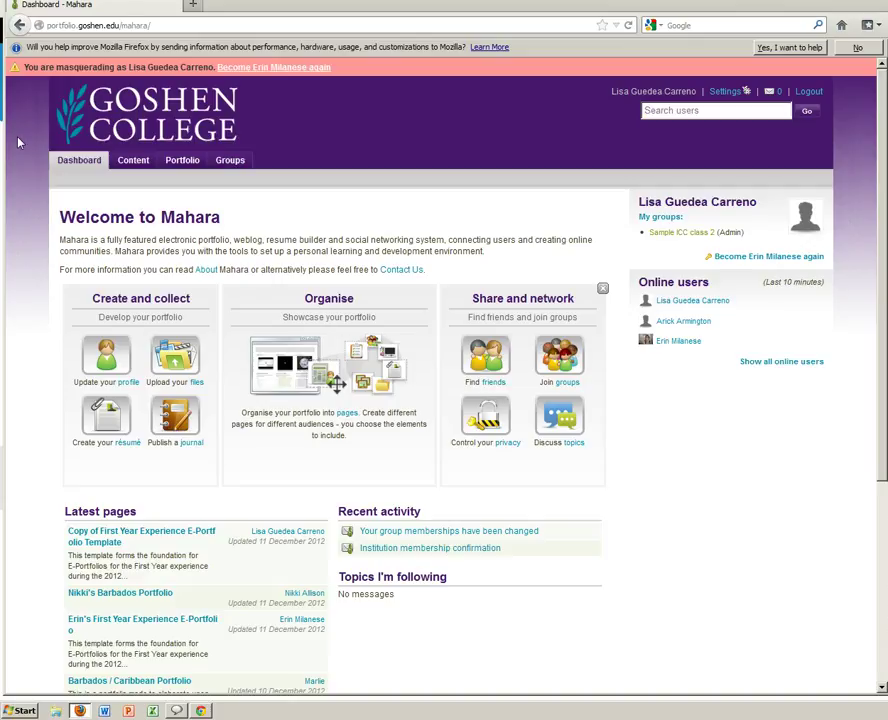
Open the access settings of the Copy of First Year Experience E-Portfolio Template page in the portfolio
click(184, 162)
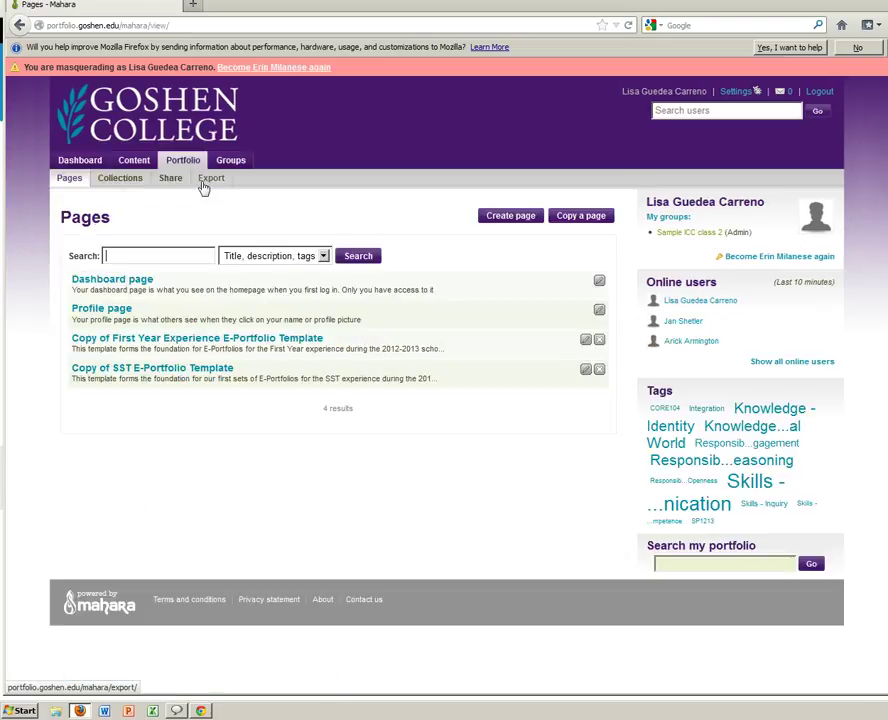
click(172, 186)
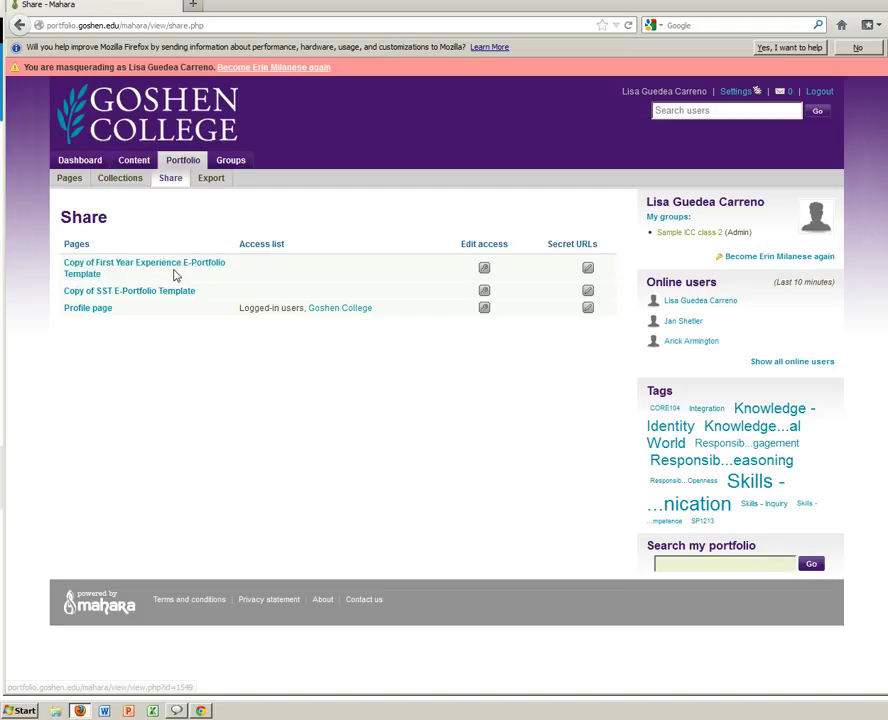
click(484, 270)
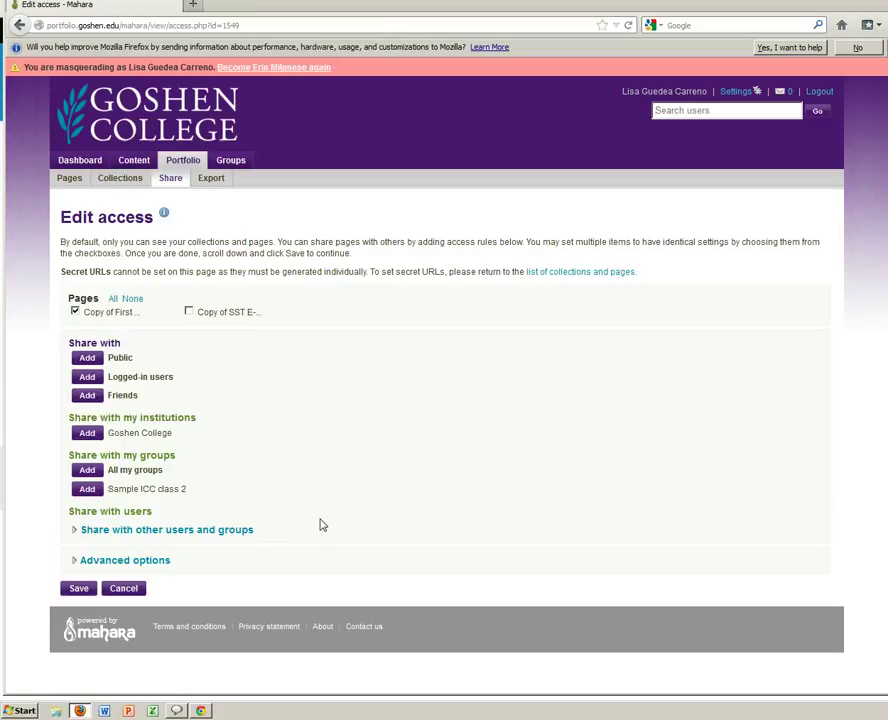
Expand sharing with other users and groups, and search Users by the intended person's first name
drag(165, 517, 71, 516)
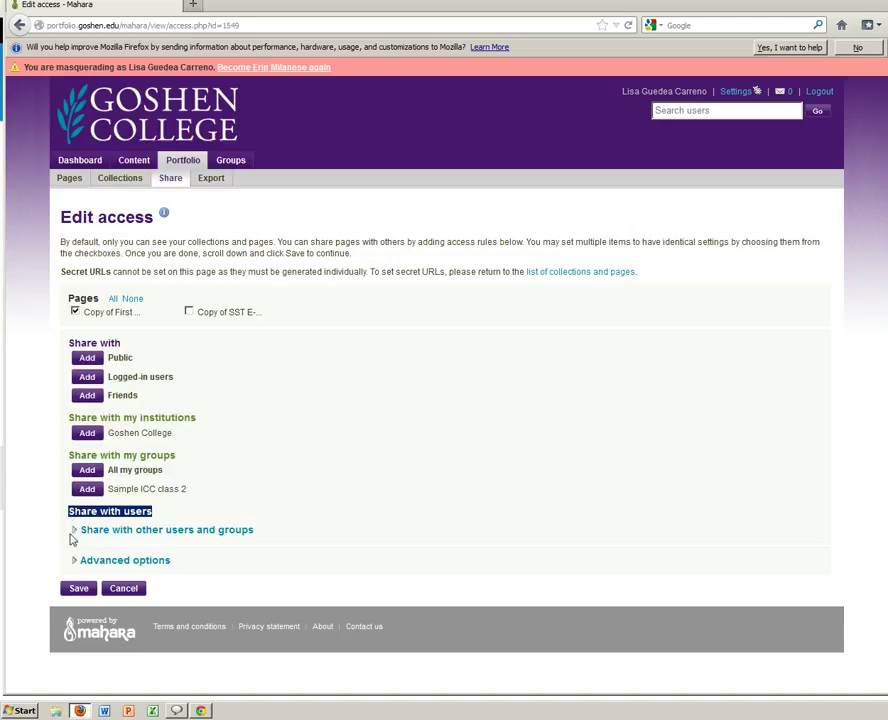
click(74, 530)
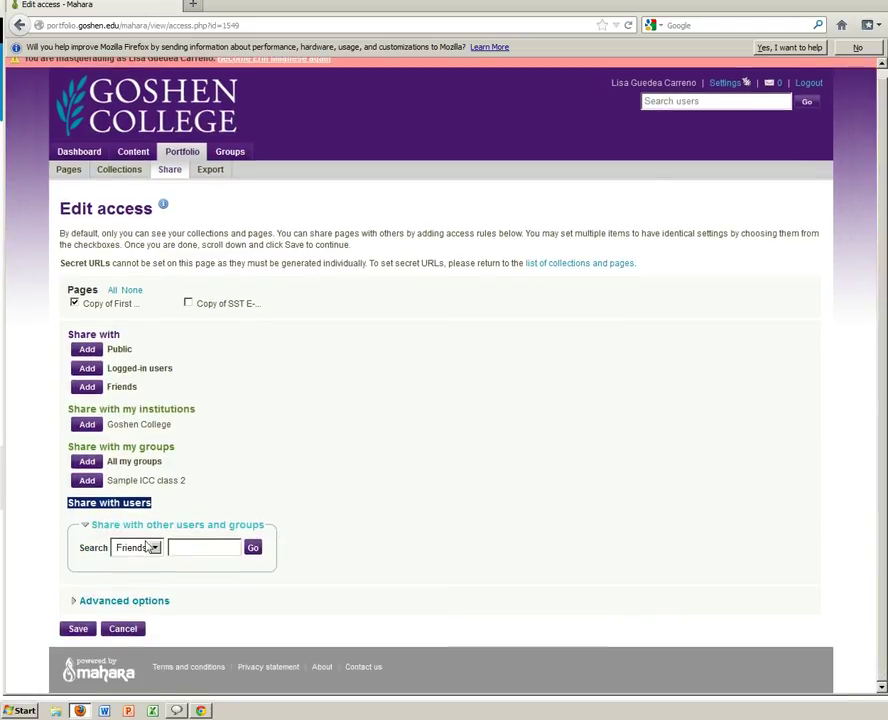
click(155, 549)
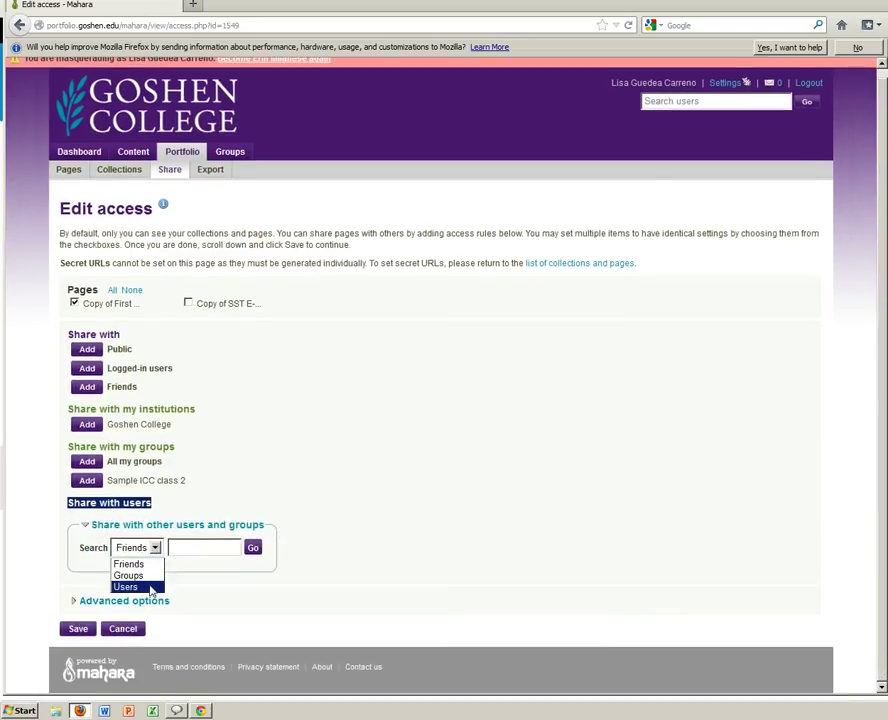
click(149, 589)
click(210, 548)
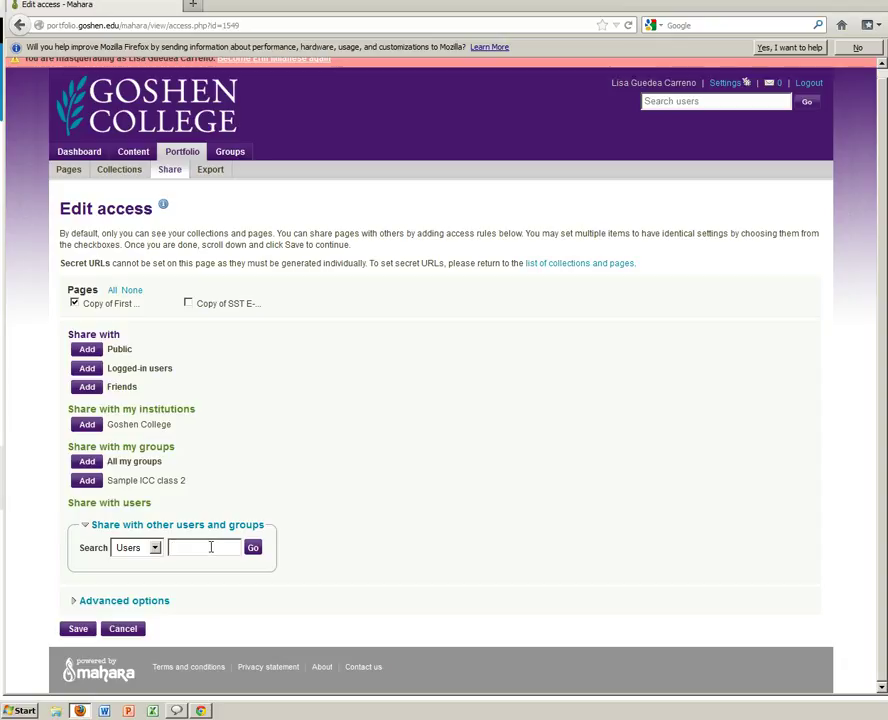
text(Ann)
click(253, 548)
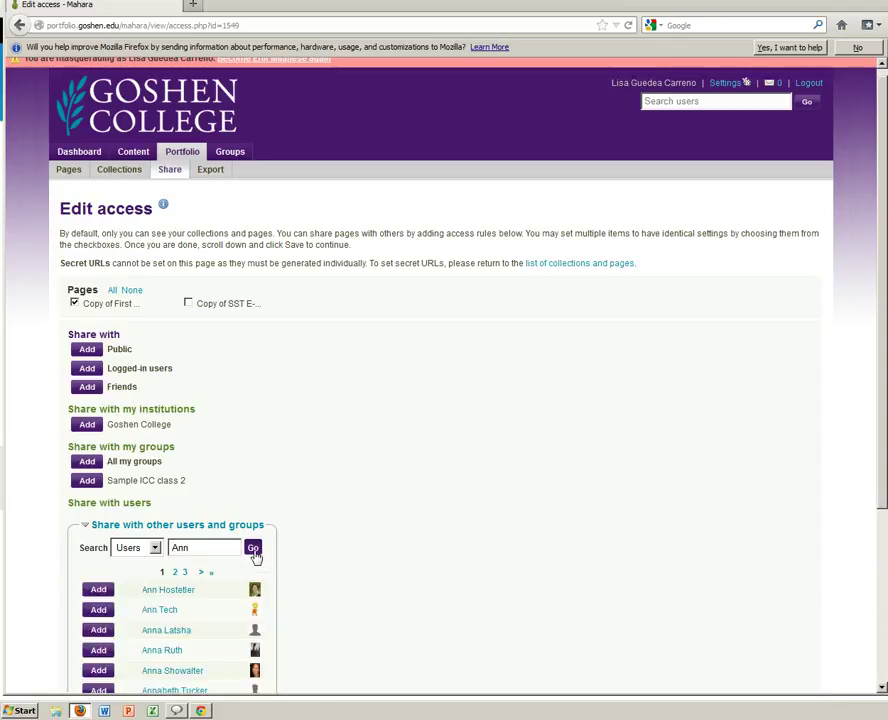
Add the first user in the search results to the page's access list and save the access rules
scroll(238, 539, down, 3)
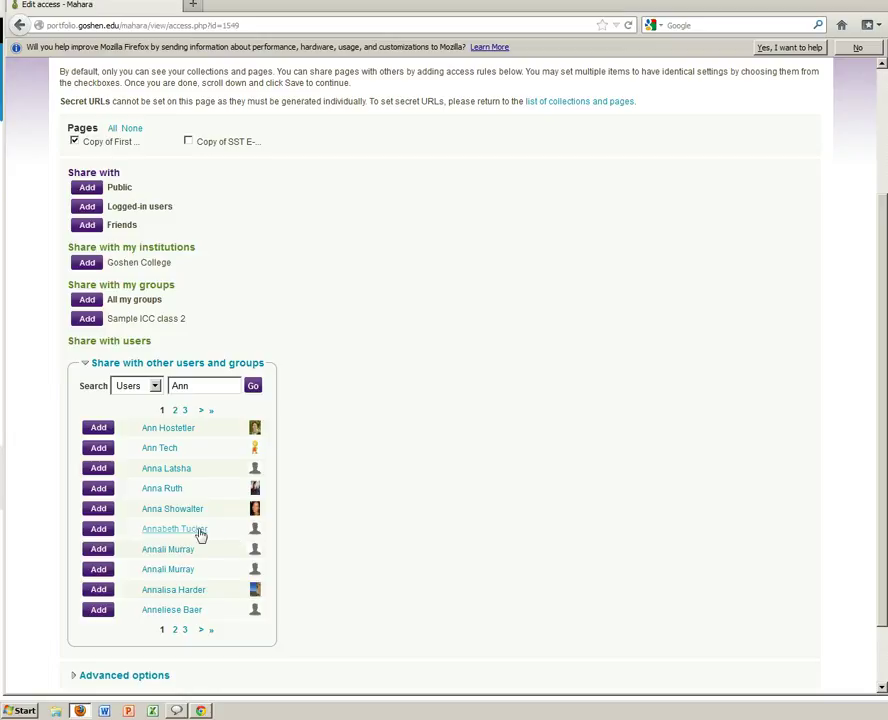
click(98, 428)
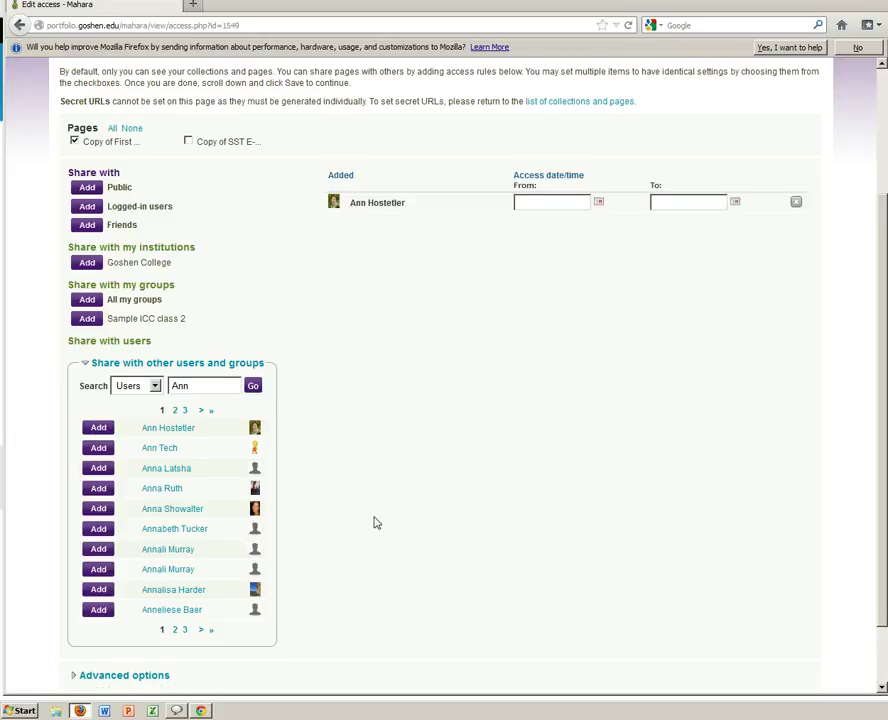
scroll(337, 553, down, 2)
click(78, 629)
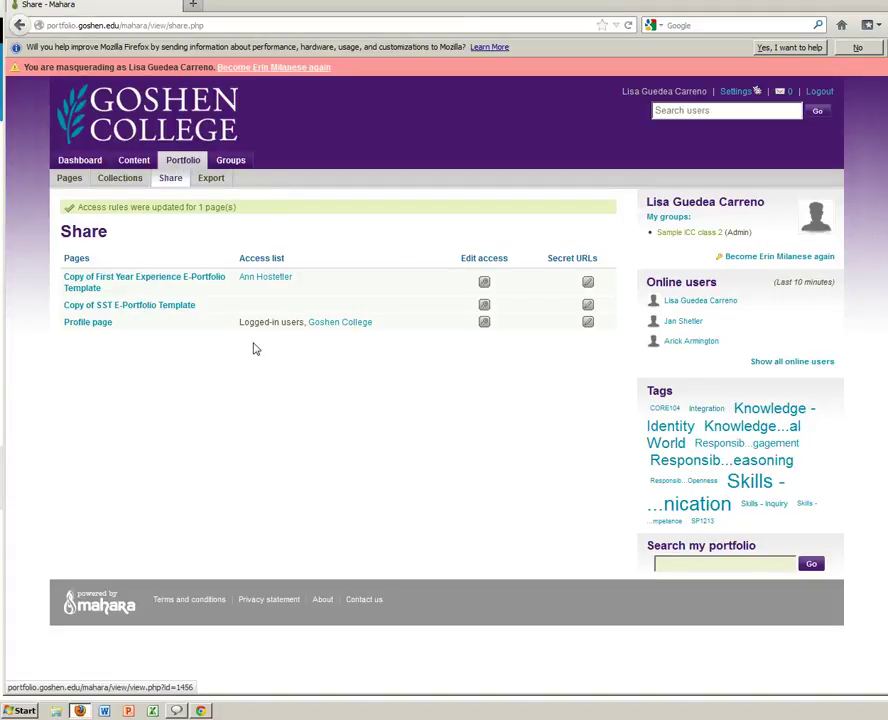
Share the First Year Experience template page with the group Sample ICC class 2 as well, and save
click(485, 285)
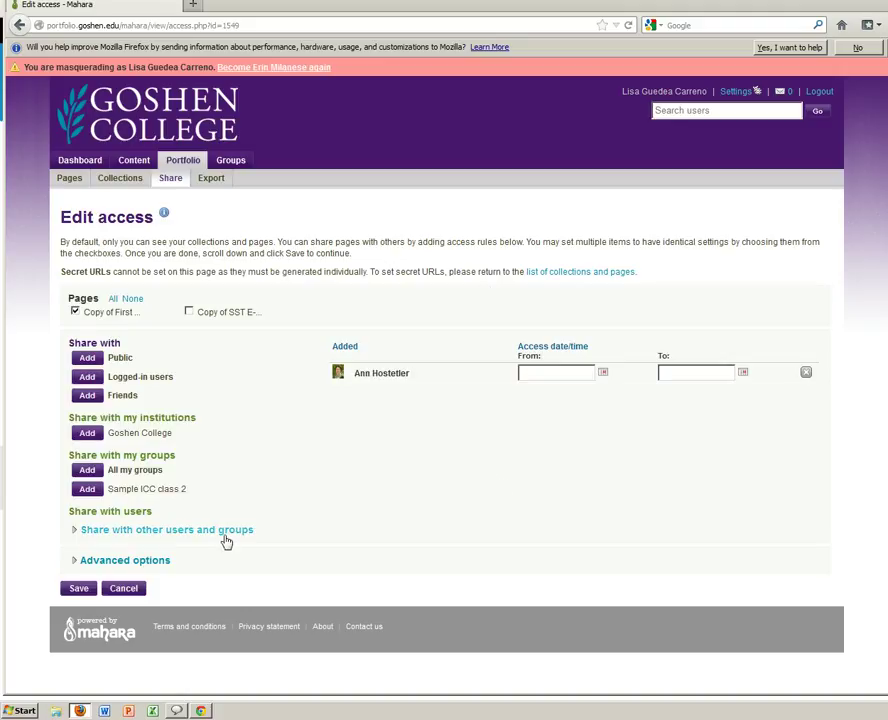
click(87, 489)
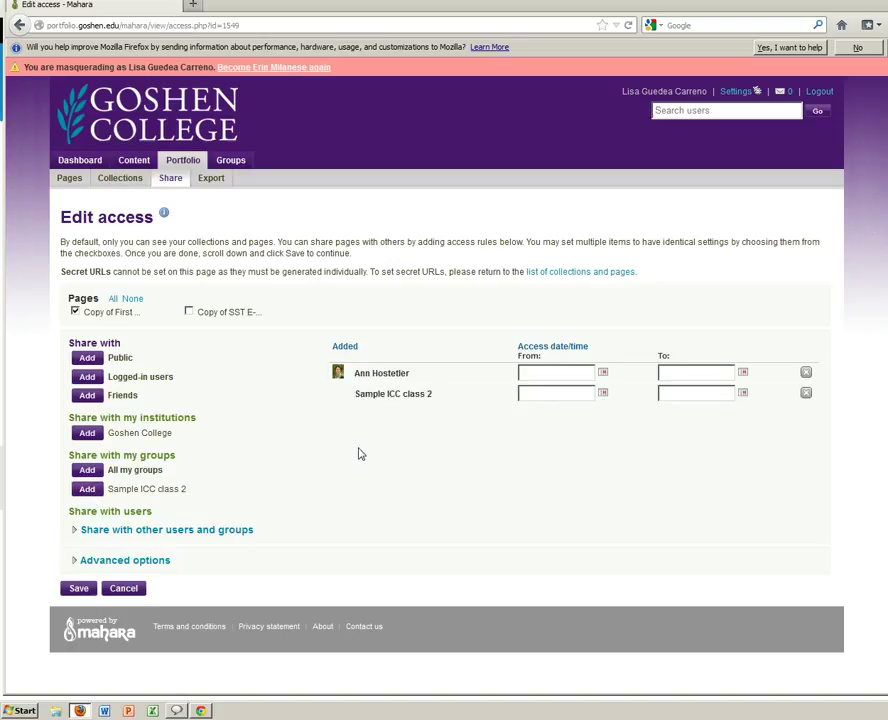
click(78, 589)
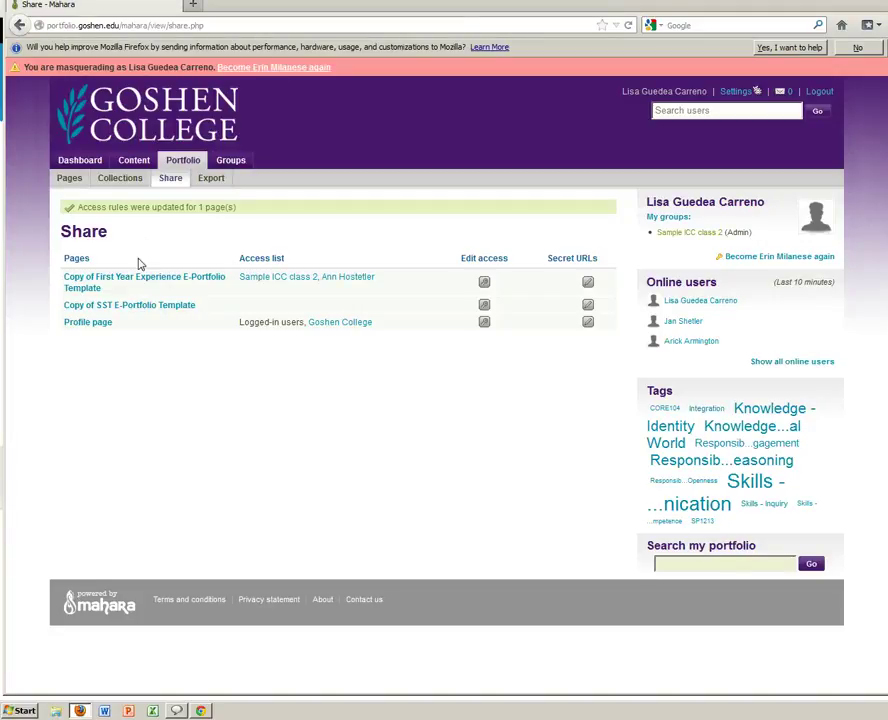
Start creating a new group from the list of own groups
click(236, 164)
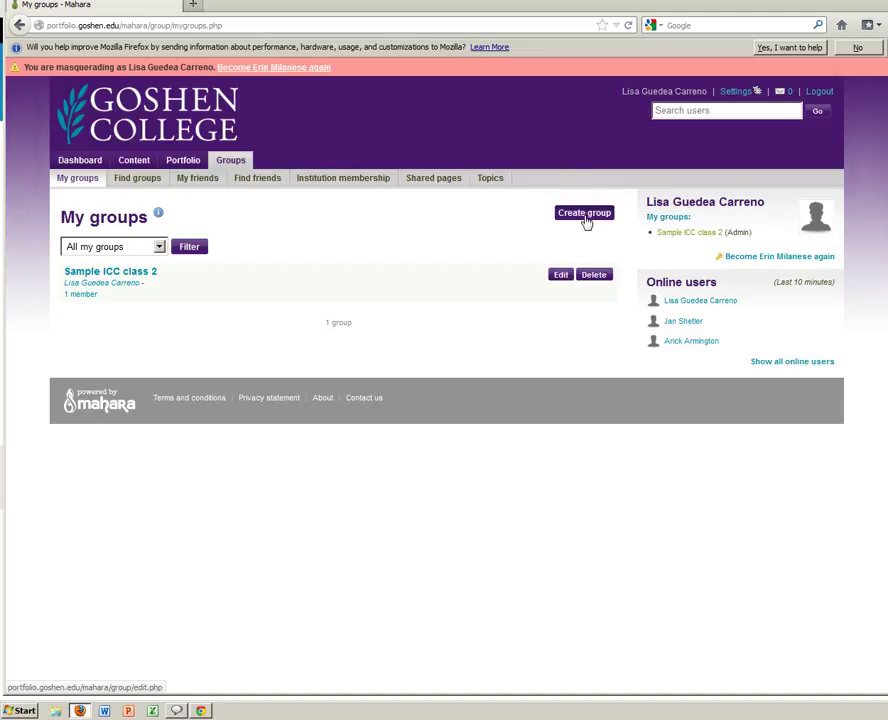
click(586, 216)
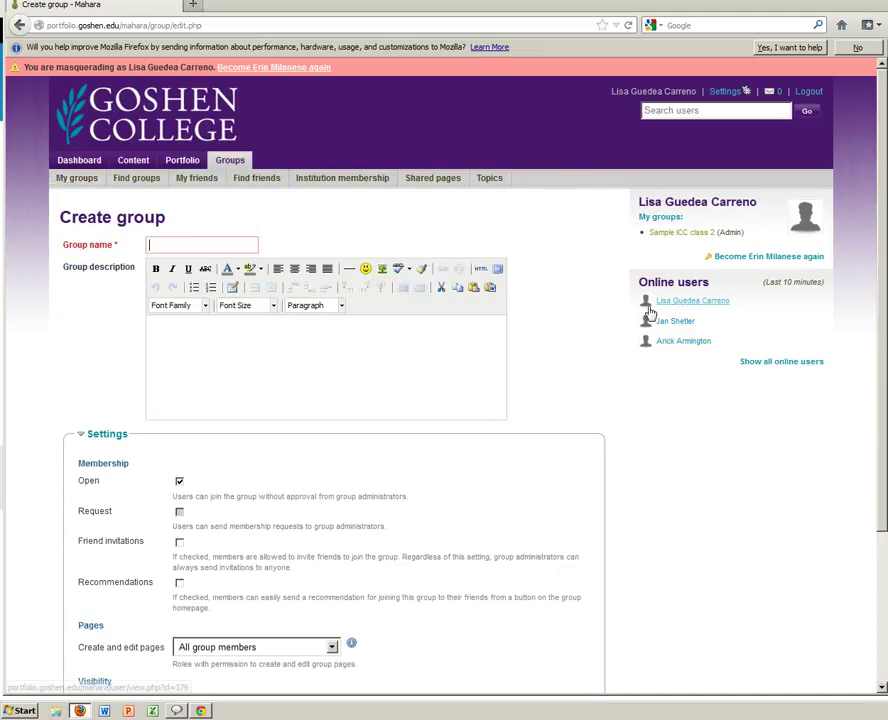
text(Test)
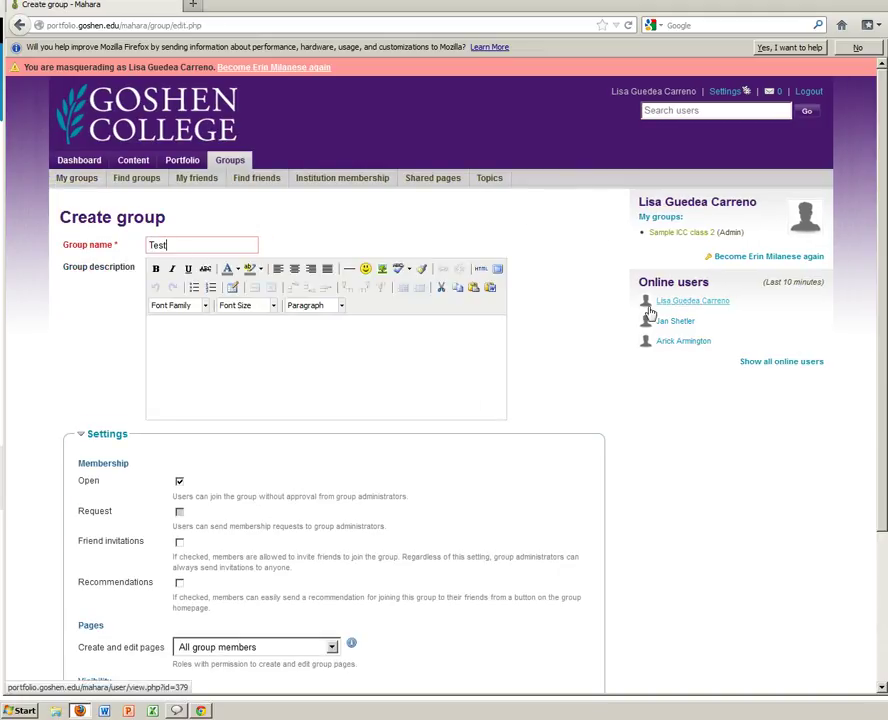
key(BackSpace)
key(BackSpace)
key(BackSpace)
key(BackSpace)
Enter Yet another ICC Class as the group name
text(Yet anoh)
key(BackSpace)
key(Down)
key(Return)
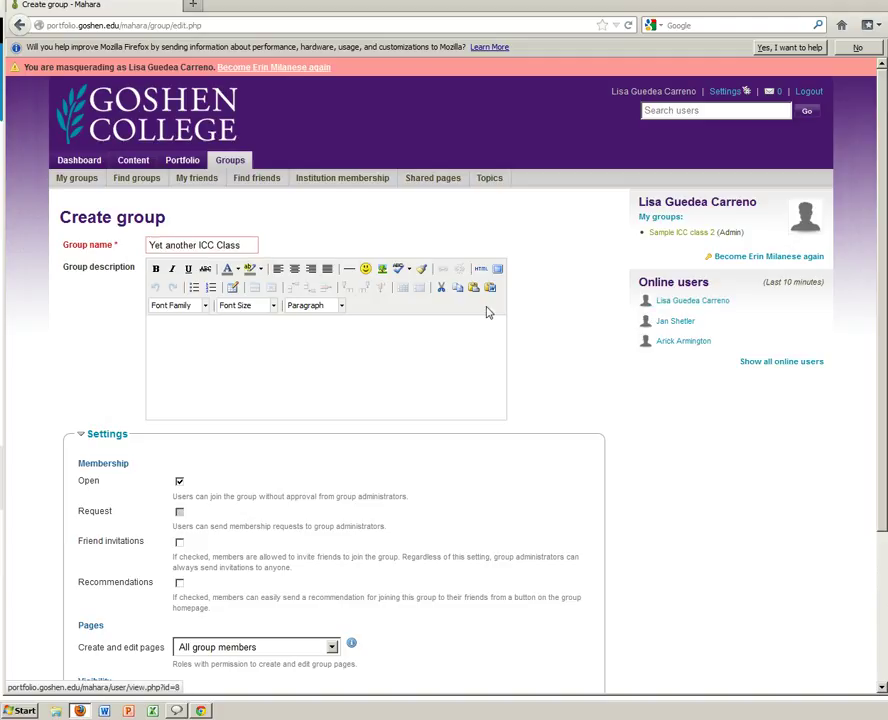
Disable Open membership, enable membership by Request, and save the group
click(458, 364)
scroll(426, 370, down, 4)
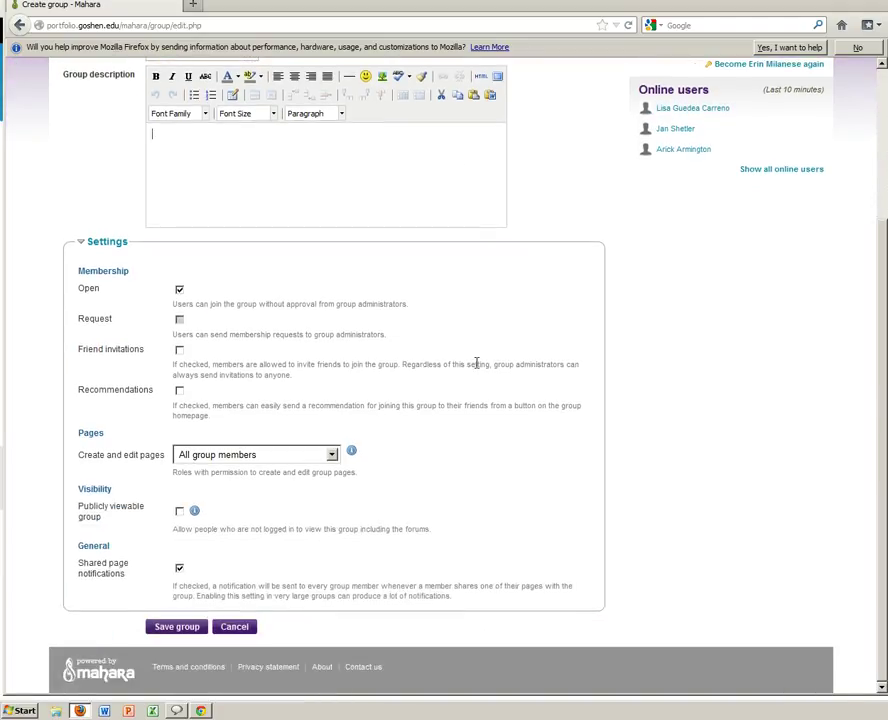
click(180, 291)
click(180, 320)
click(193, 629)
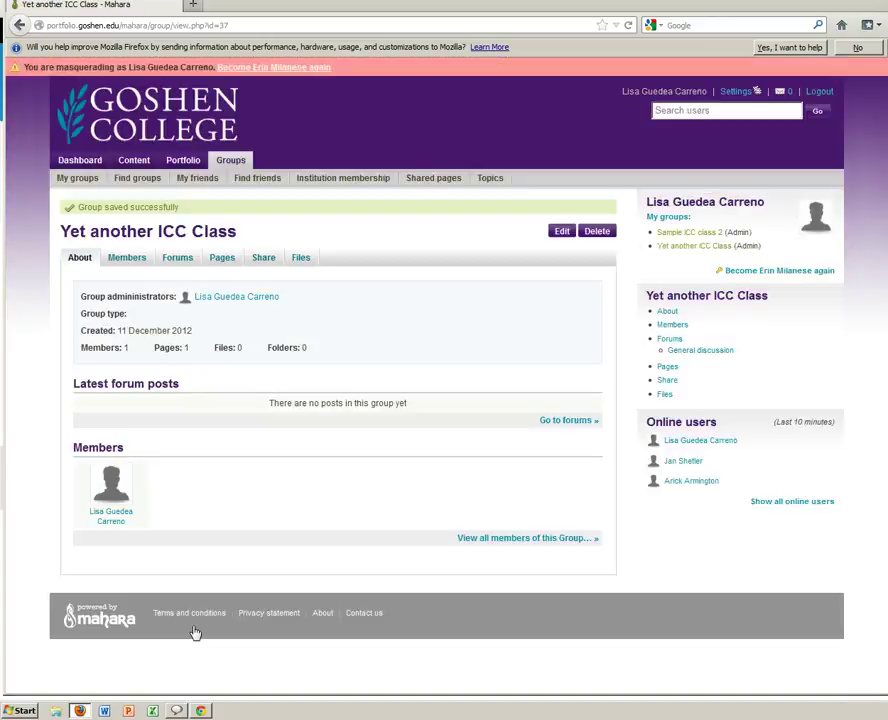
Find the person to invite by searching My institutions for their first name among potential friends
click(128, 257)
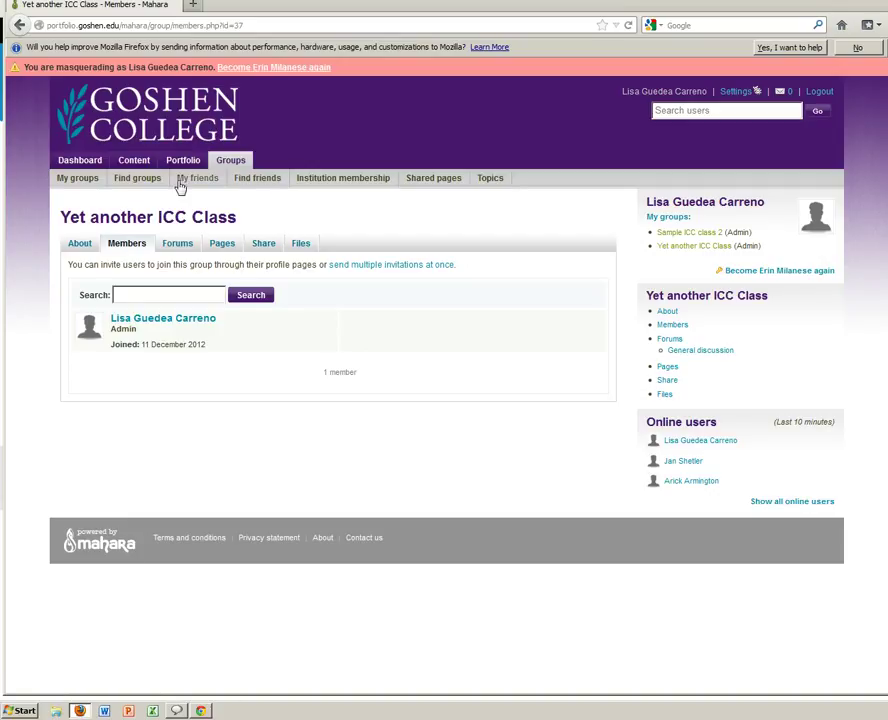
click(260, 188)
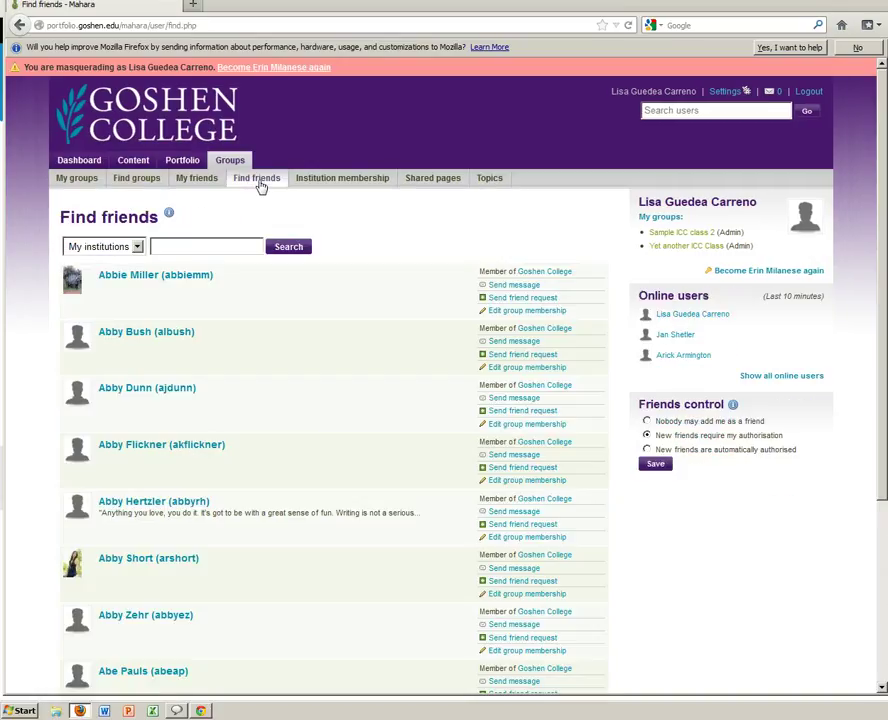
click(180, 245)
text(Erin)
click(306, 248)
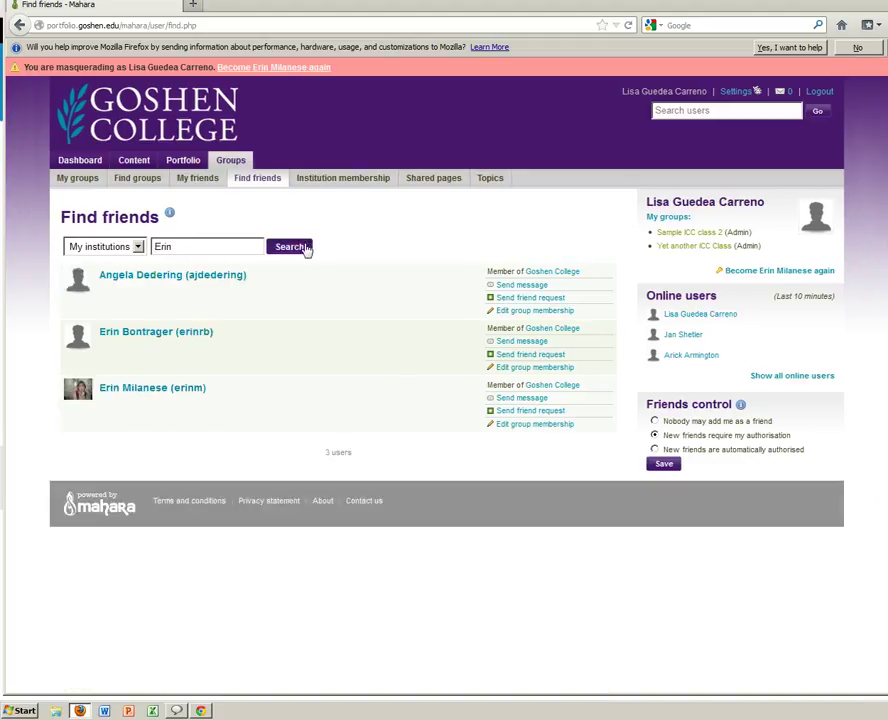
Invite the third listed user to Yet another ICC Class by editing their group membership and applying the changes
click(533, 428)
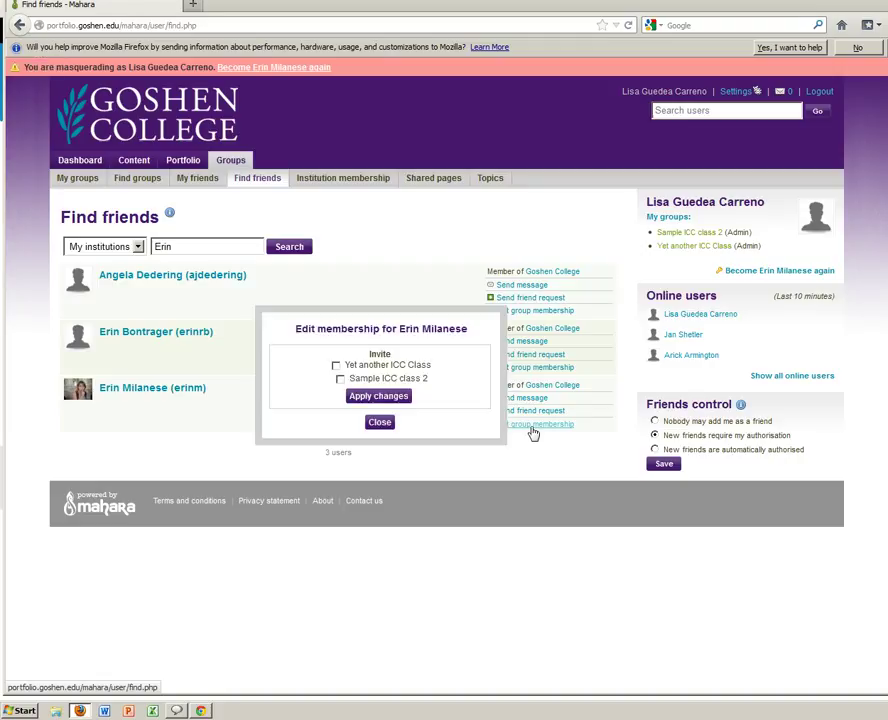
click(336, 365)
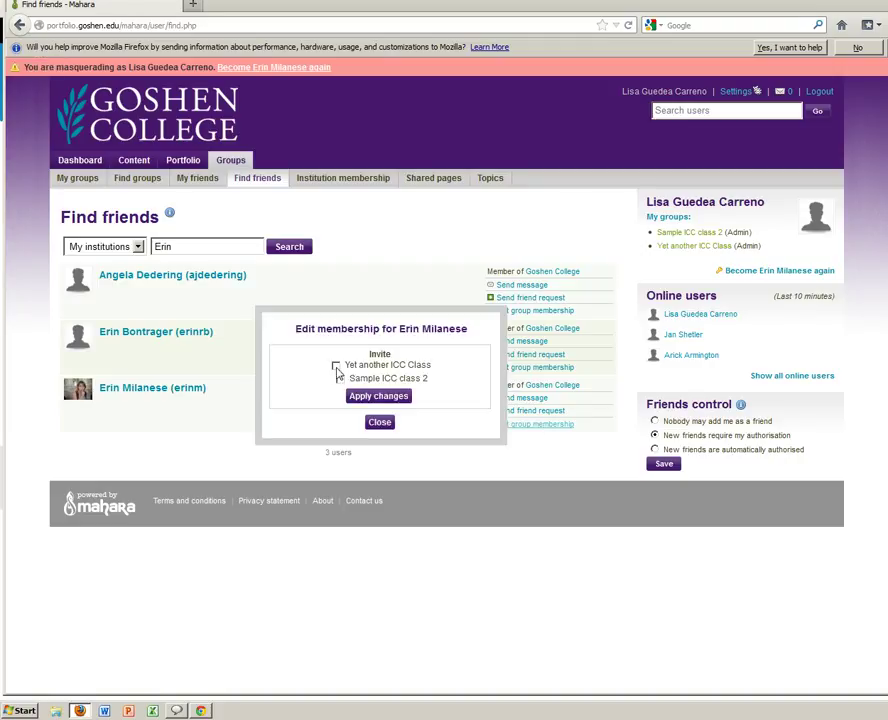
click(381, 398)
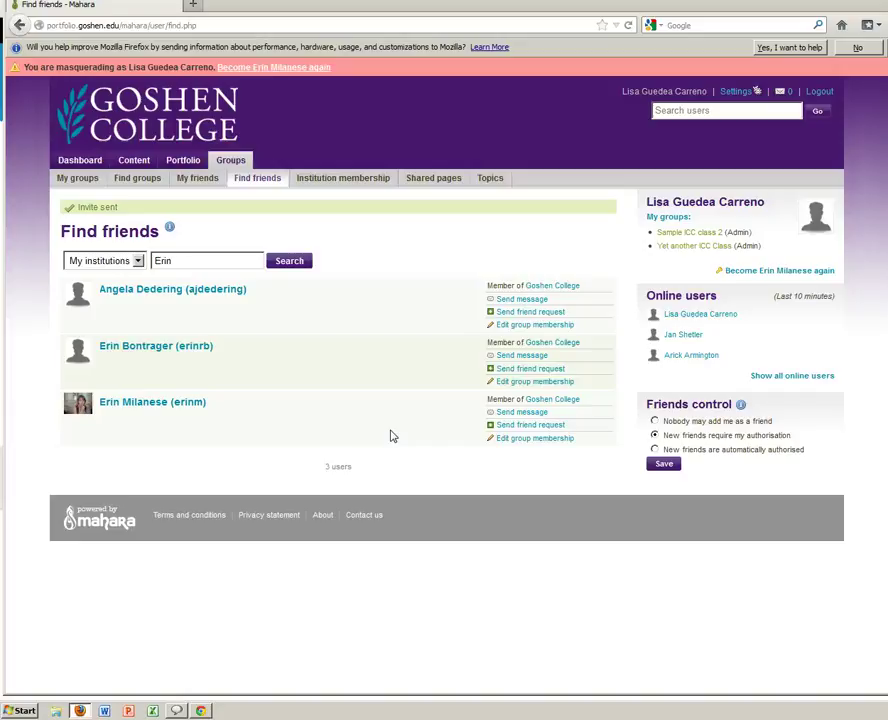
Return to the Yet another ICC Class group and review its members and forums
click(62, 180)
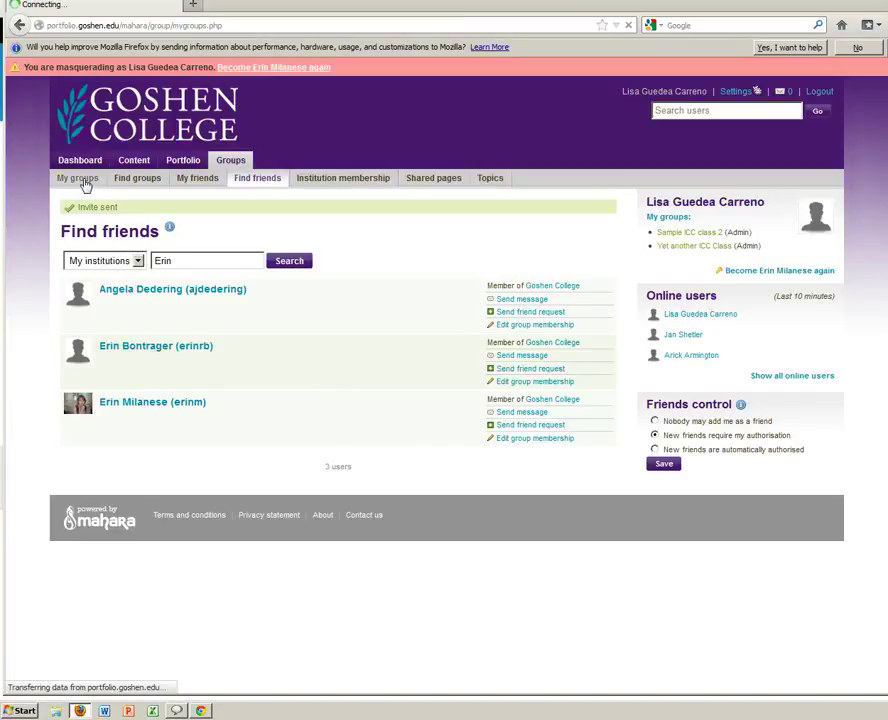
click(103, 312)
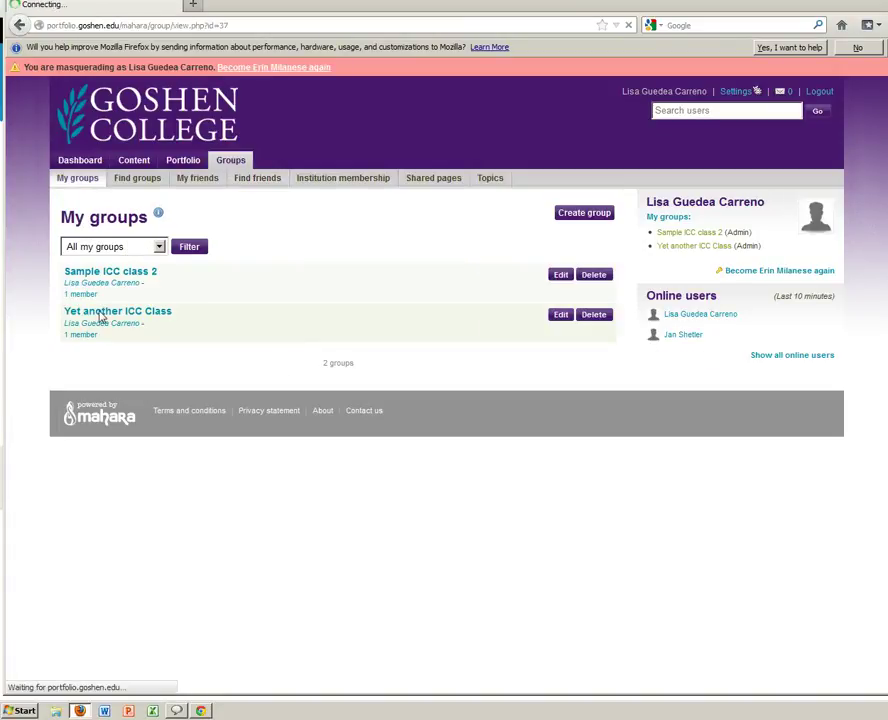
click(132, 248)
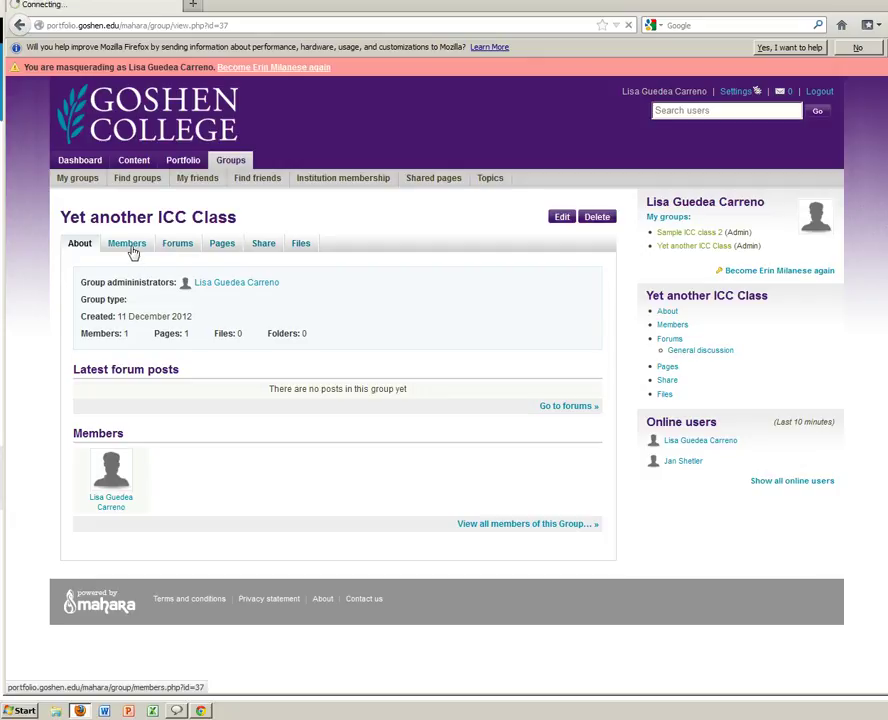
click(180, 244)
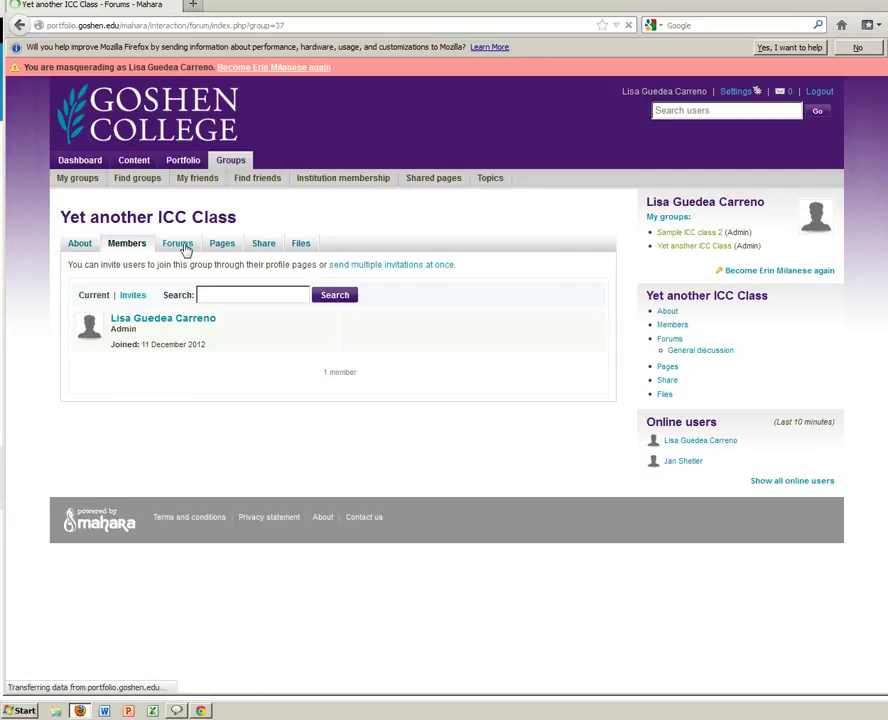